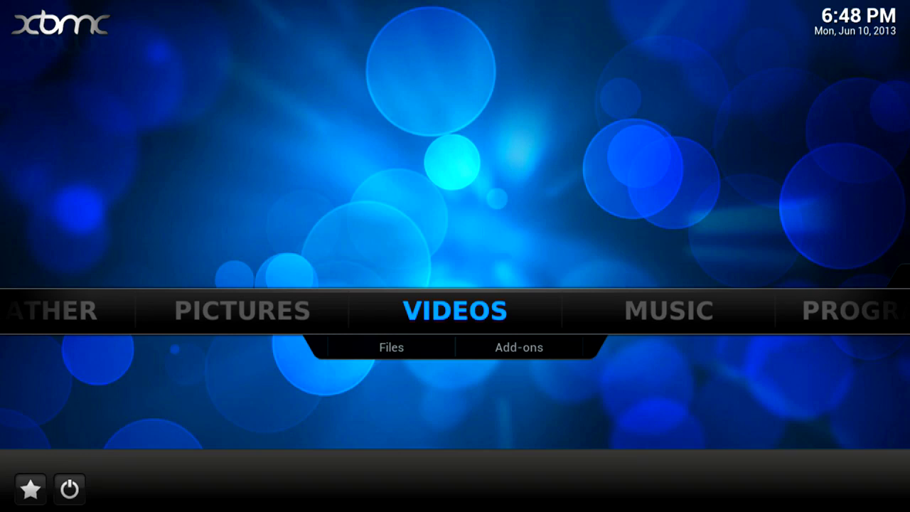
Open the Raspbmc Settings add-on from the Programs section of the home screen.
key("Right")
key("Right")
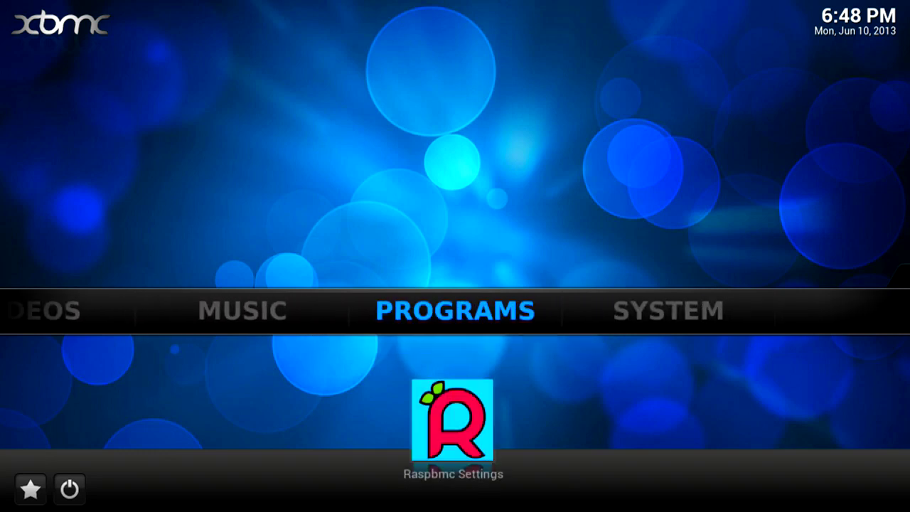
key("Down")
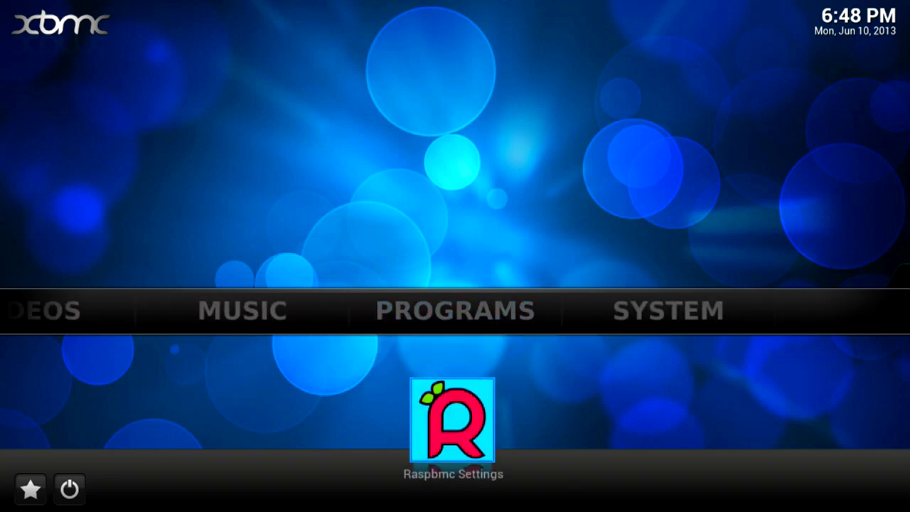
key("Return")
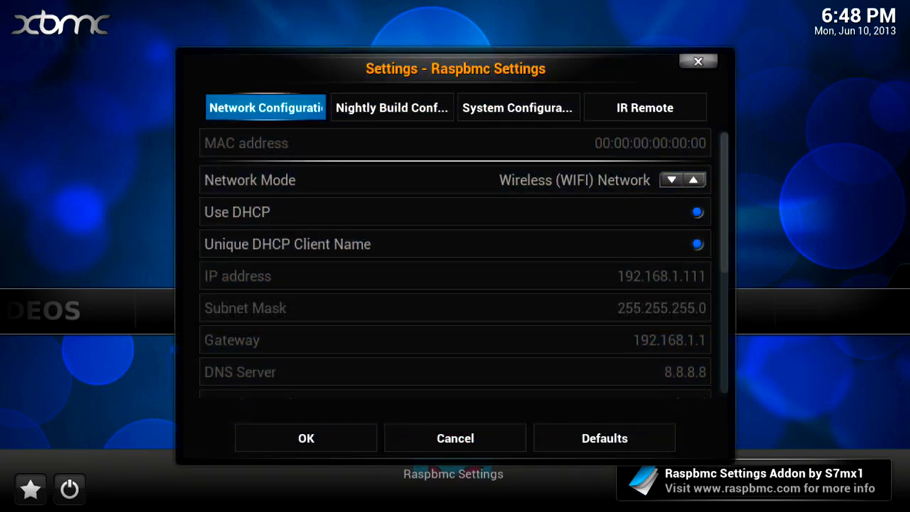
Set the System Performance Profile to Super in the Raspbmc system configuration.
key("Right")
key("Right")
key("Down")
key("Down")
key("Down")
key("Down")
key("Down")
key("Down")
key("Down")
key("Down")
key("Down")
key("Down")
key("Down")
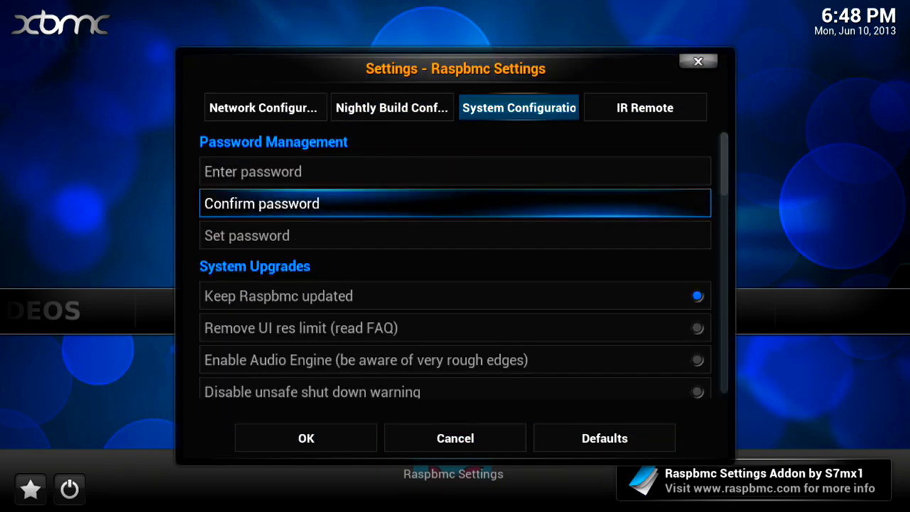
key("Down")
key("Down")
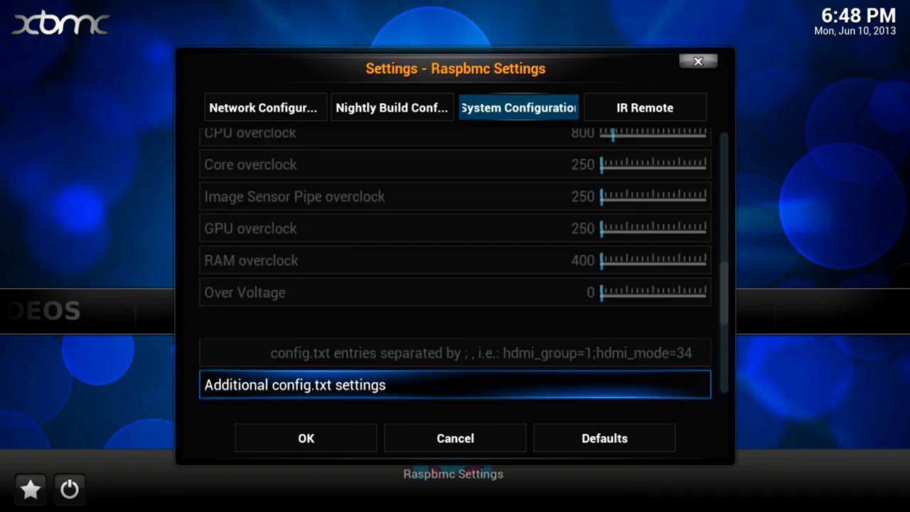
key("Up")
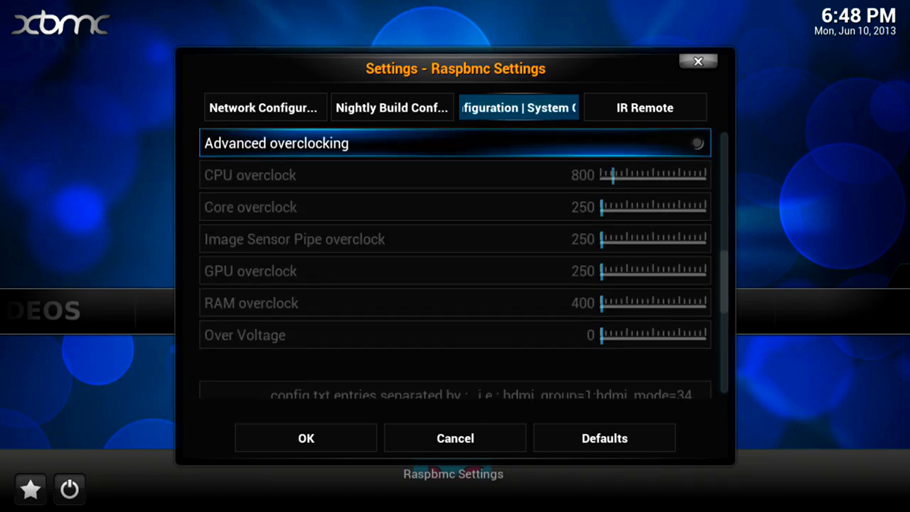
key("Up")
key("Up")
key("Down")
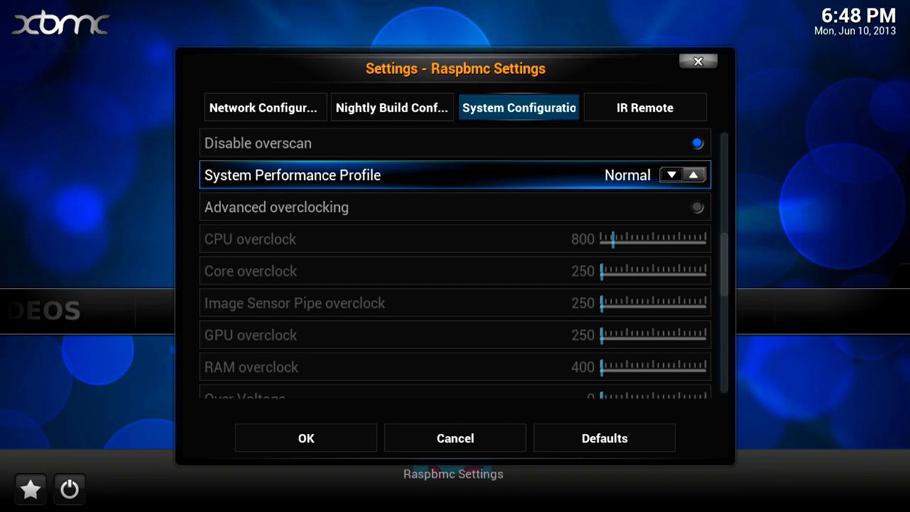
key("Right")
key("Left")
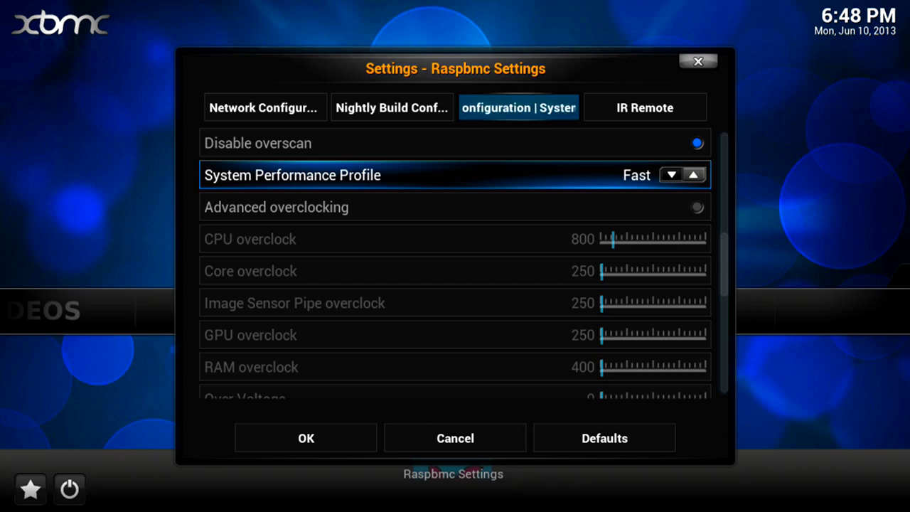
key("Right")
key("Right")
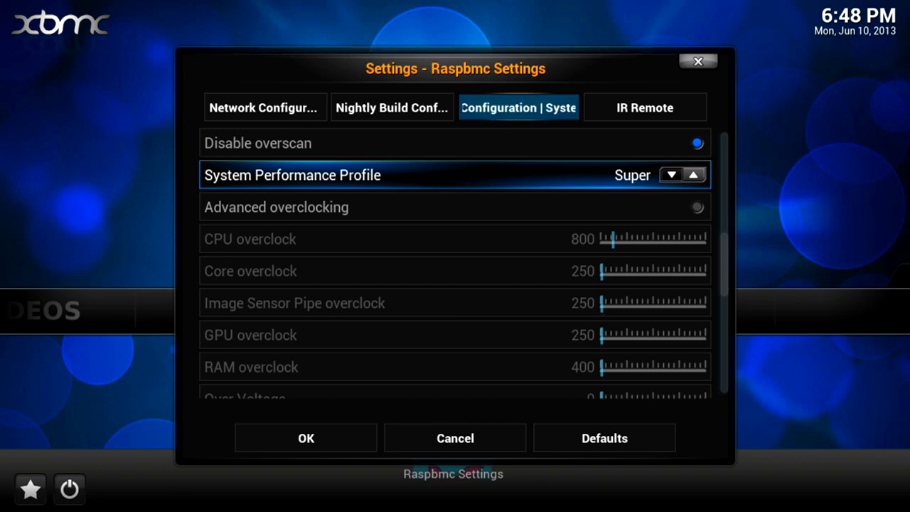
Enable Advanced overclocking and switch it off again.
key("Down")
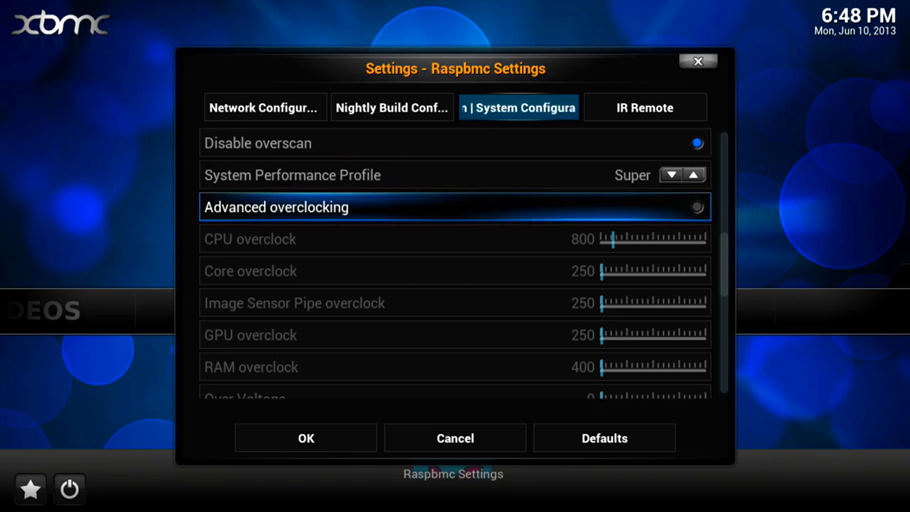
key("Return")
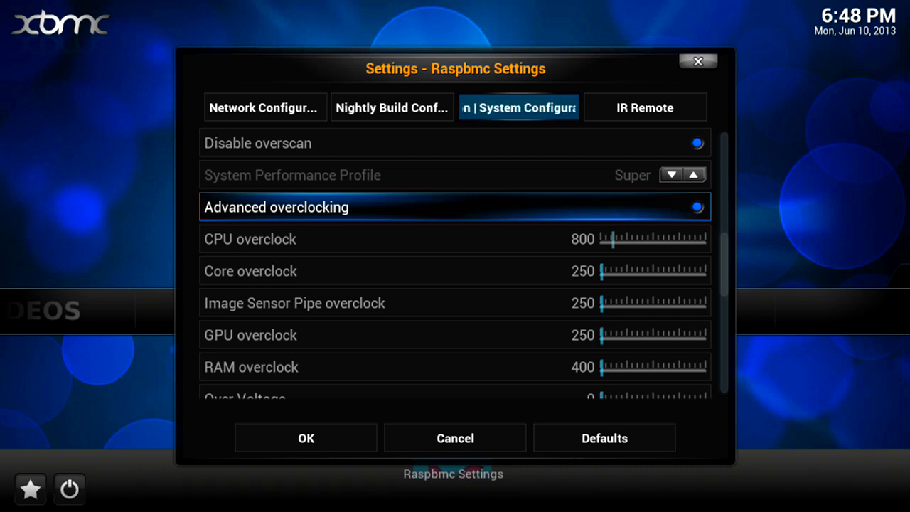
key("Return")
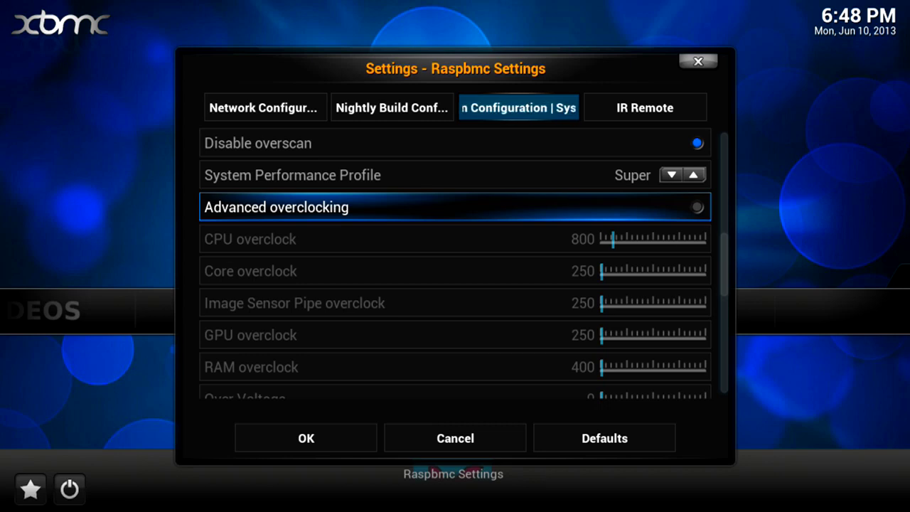
Disable the Samba Server and SSH server under Service Management.
key("Down")
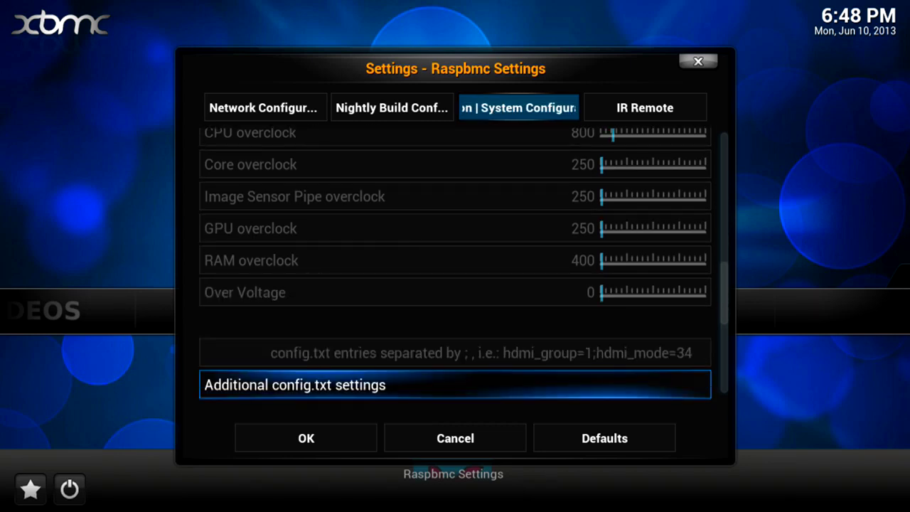
key("Down")
key("Down")
key("Down")
key("Down")
key("Down")
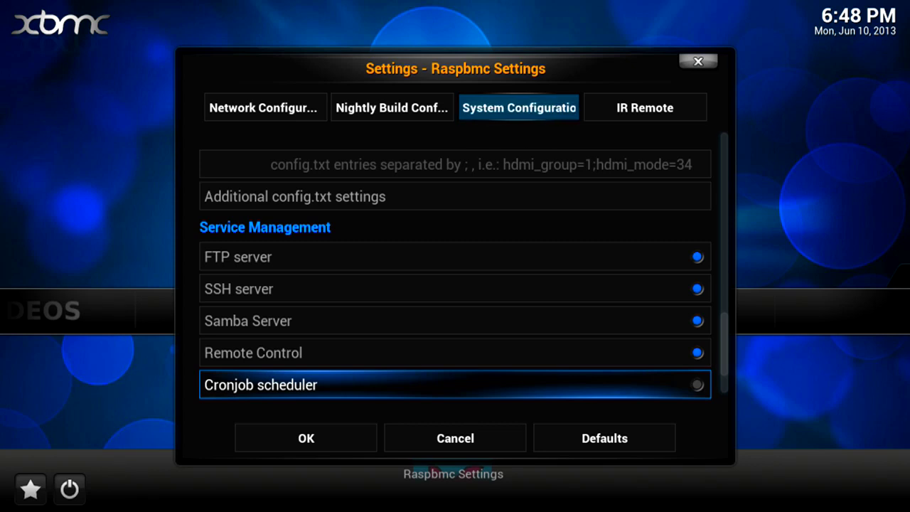
key("Up")
key("Up")
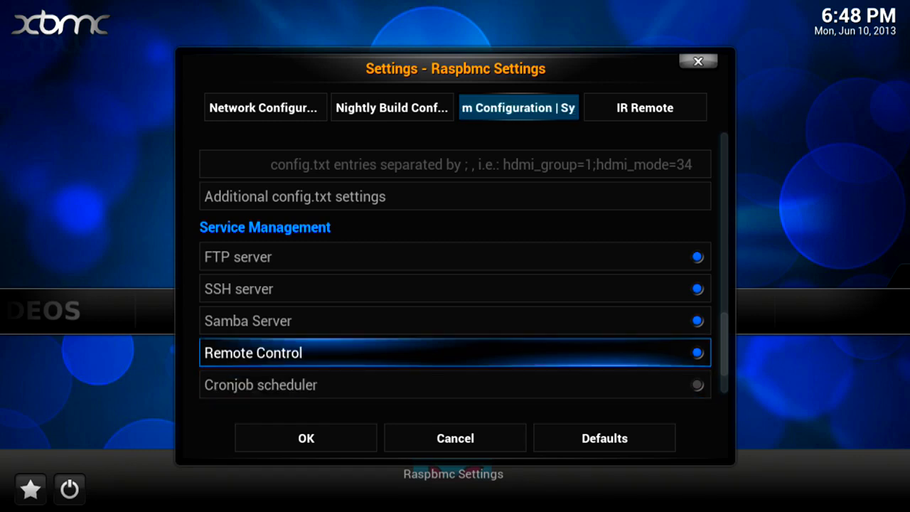
key("Return")
key("Up")
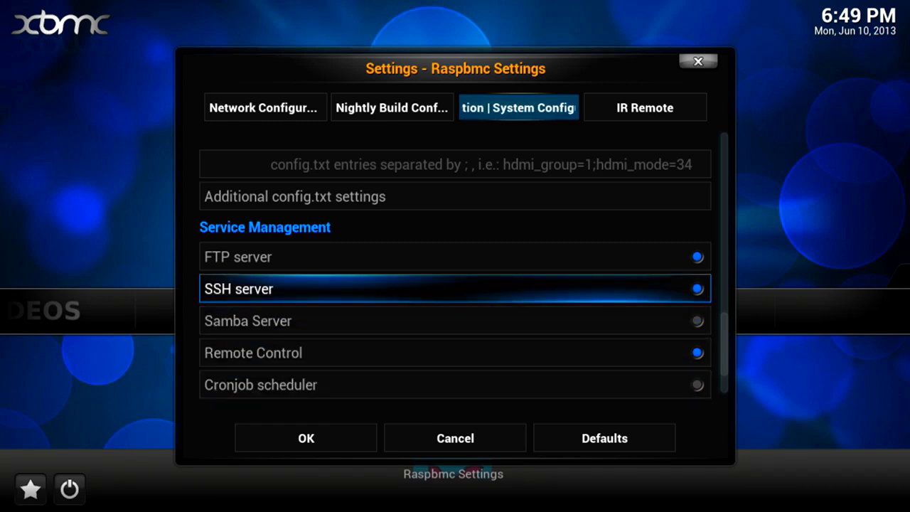
key("Return")
key("Up")
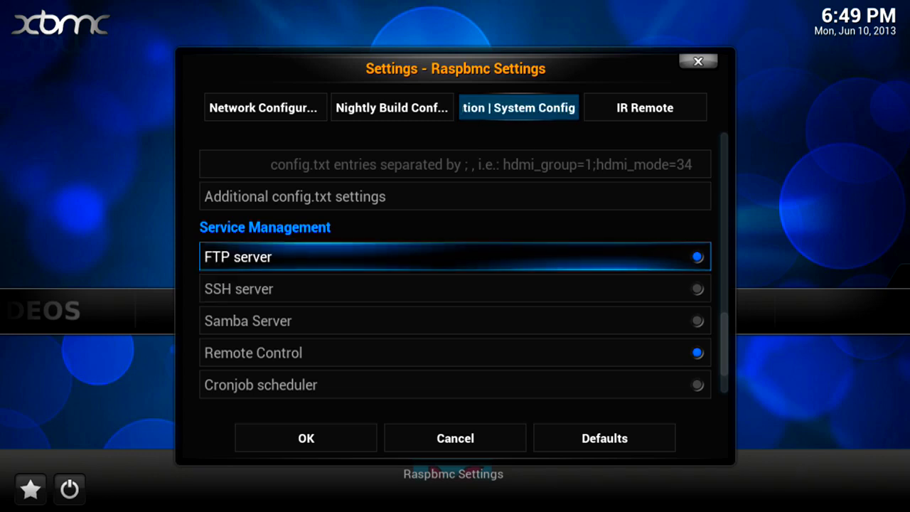
Save the Raspbmc settings and restart XBMC to apply the updated configuration.
key("Down")
key("Down")
key("Down")
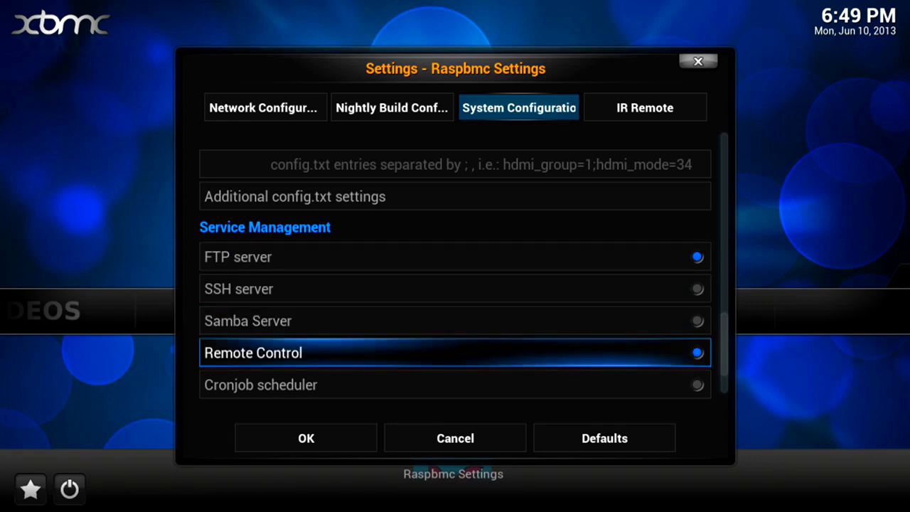
key("Down")
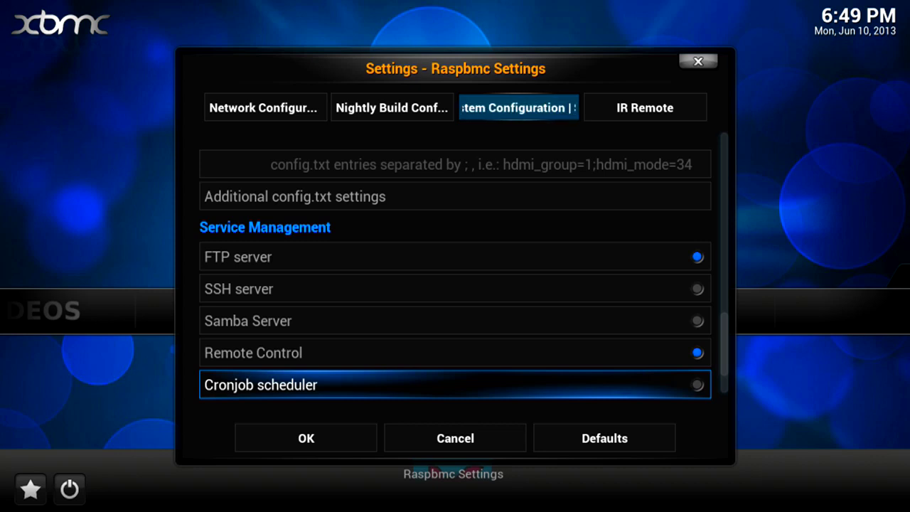
key("Down")
key("Down")
key("Down")
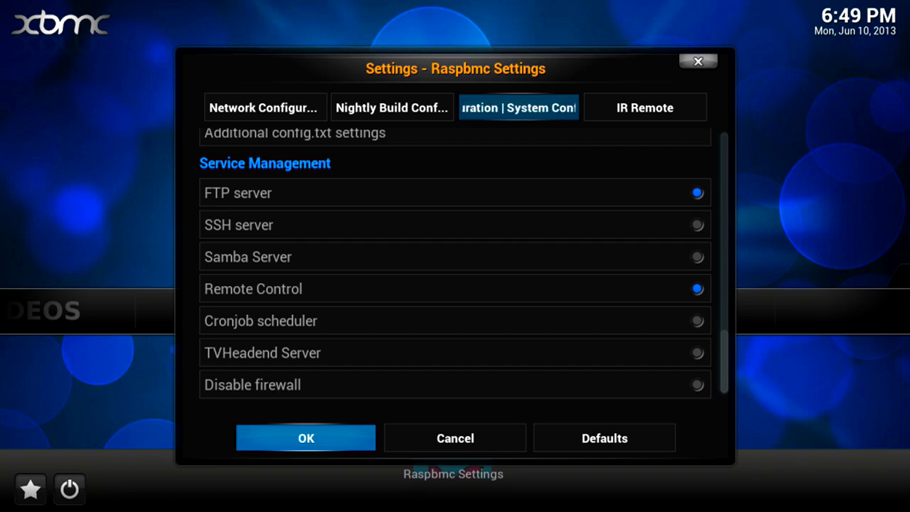
key("Return")
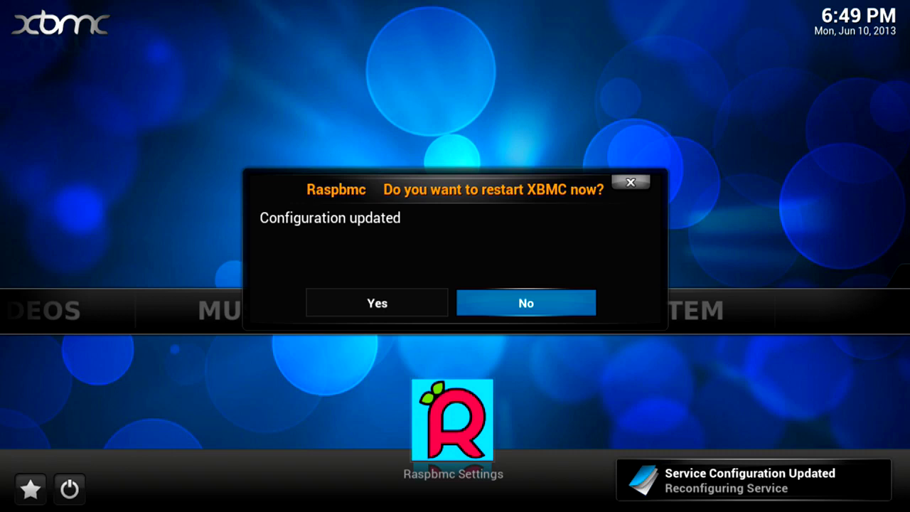
key("Left")
key("Return")
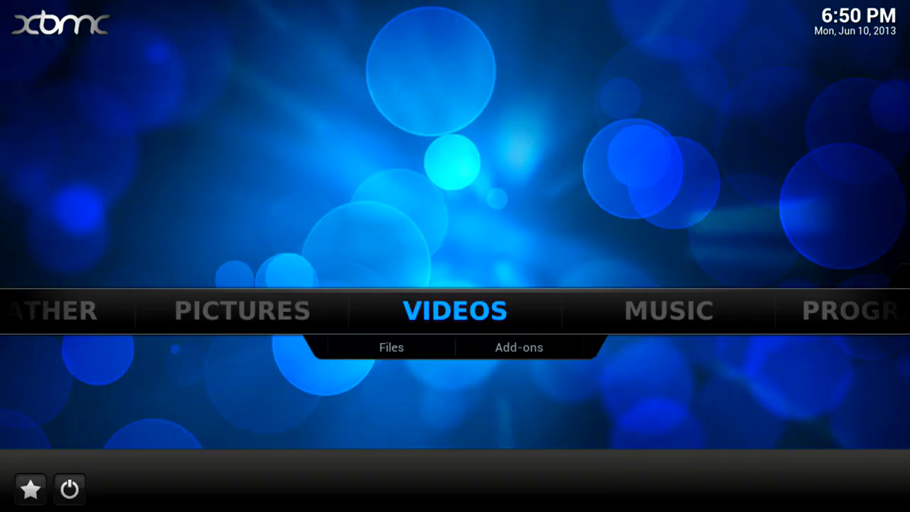
key("Right")
key("Right")
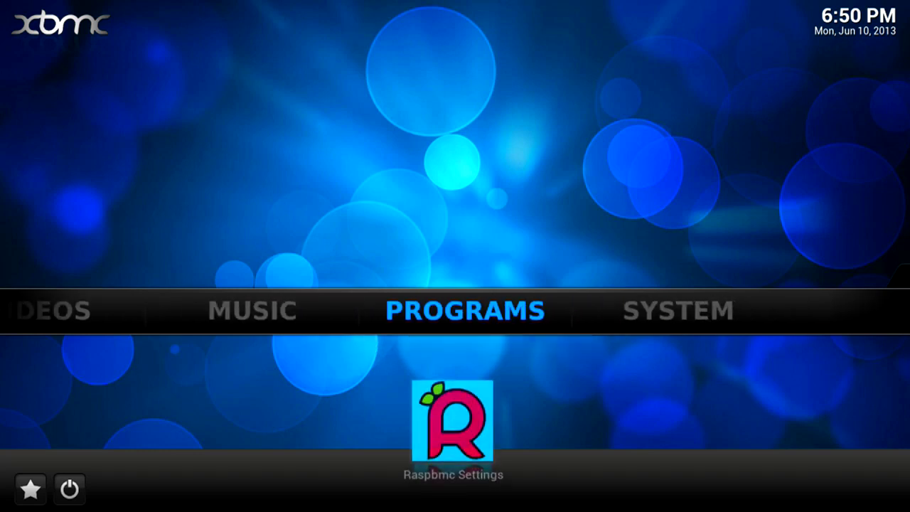
key("Left")
key("Left")
key("Left")
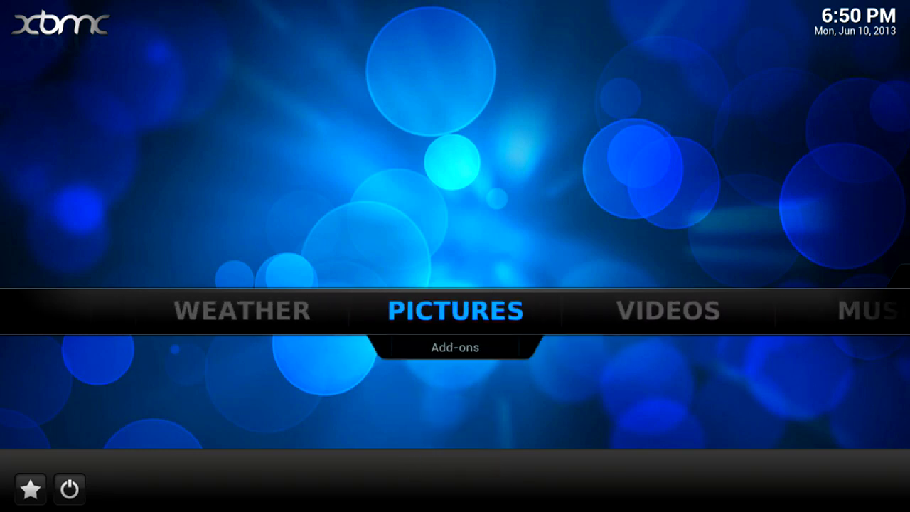
key("Right")
key("Right")
key("Right")
key("Right")
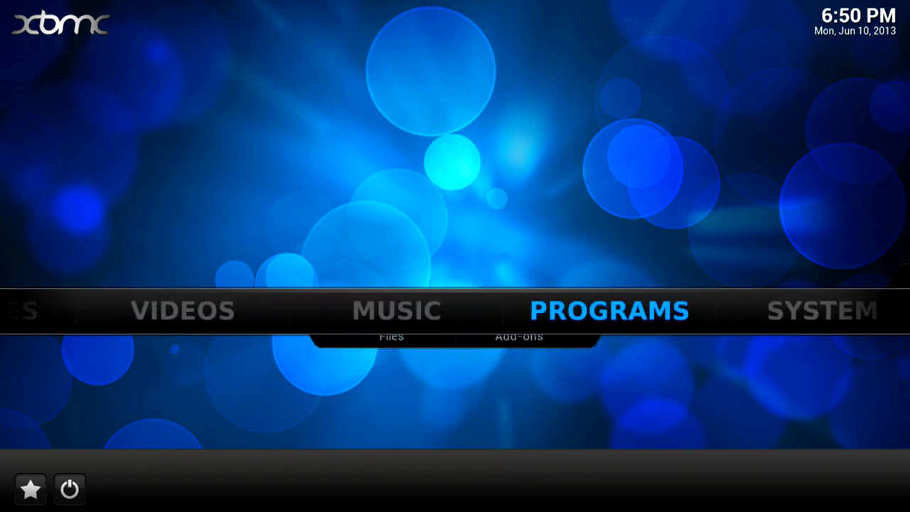
key("Left")
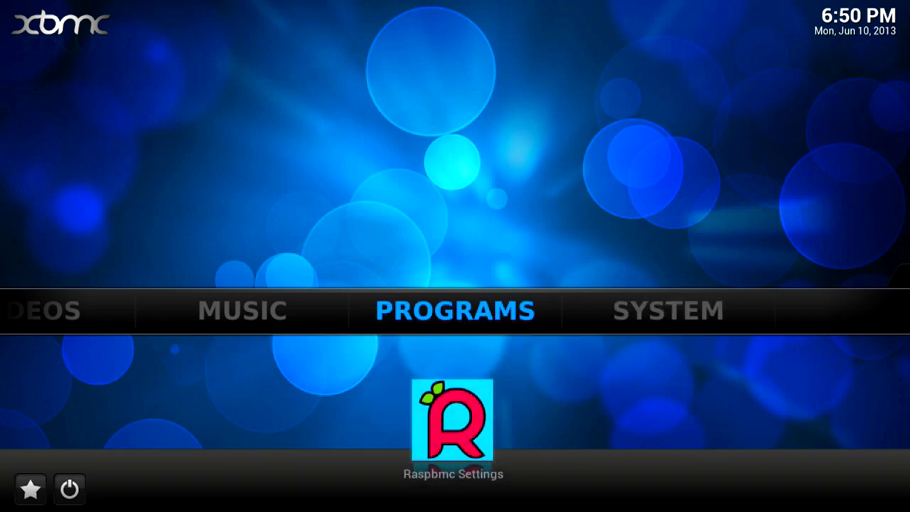
Open the XBMC settings from the home screen and enter the System category.
key("Right")
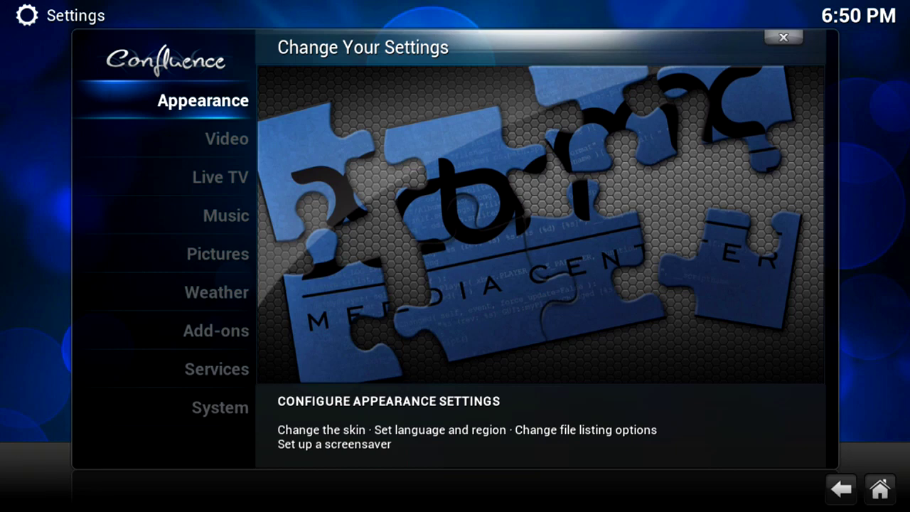
key("Down")
key("Down")
key("Down")
key("Down")
key("Down")
key("Down")
key("Down")
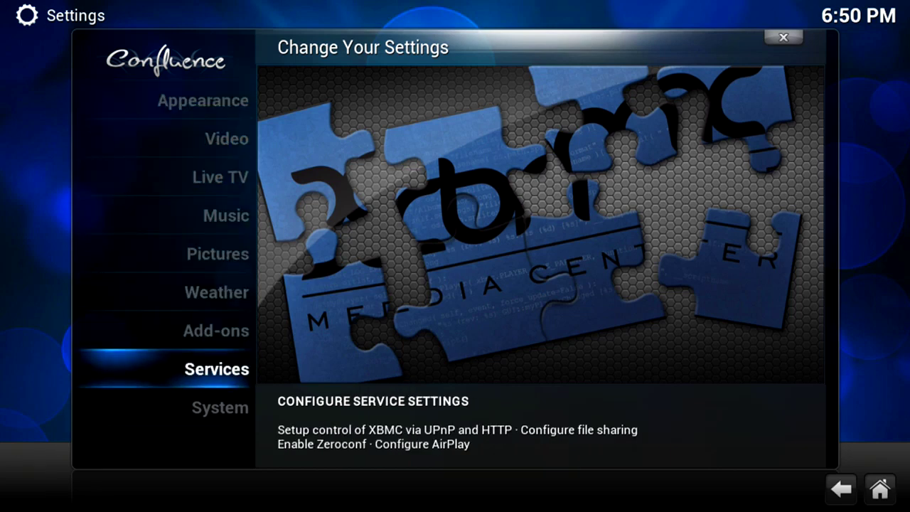
key("Down")
key("Return")
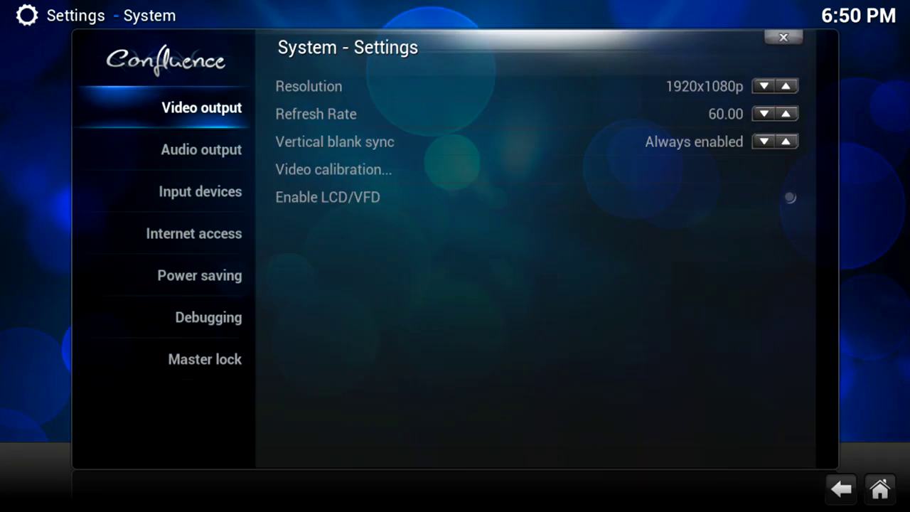
Set the video output resolution to 1280x720p and keep the new resolution.
key("Right")
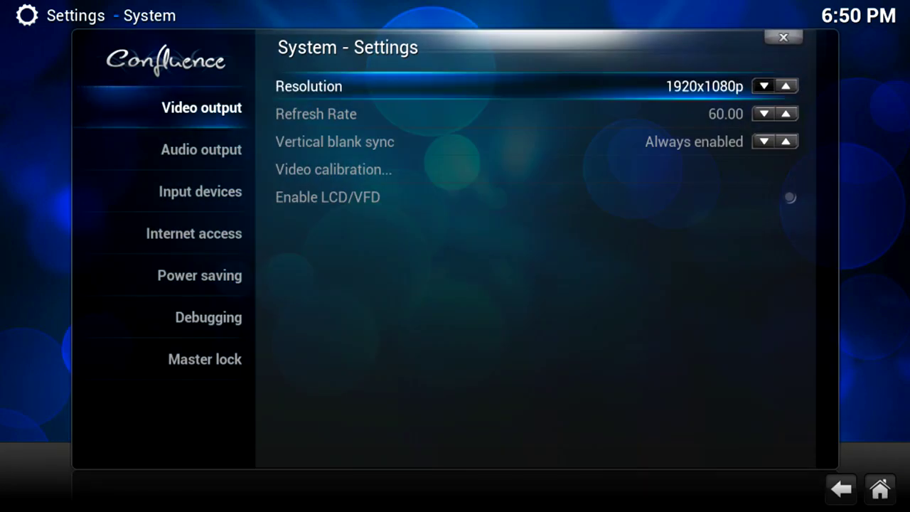
key("Return")
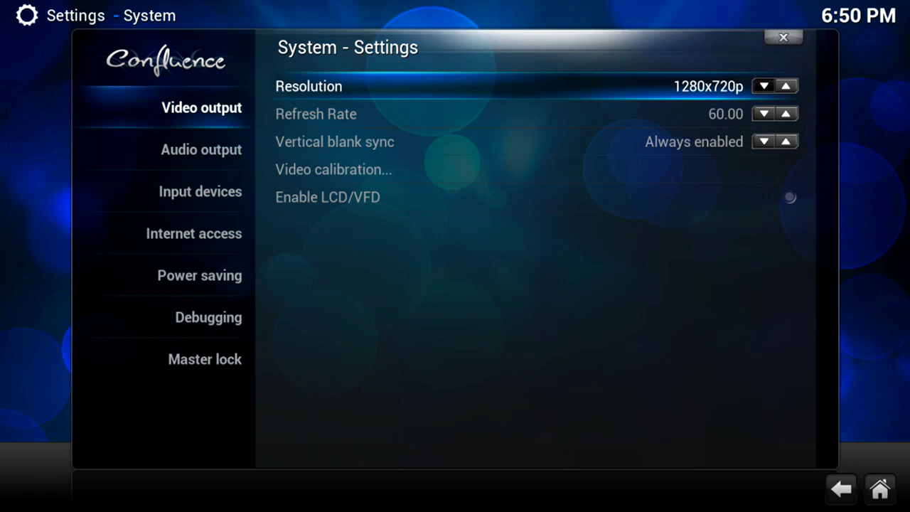
key("Return")
key("Return")
key("Return")
key("Return")
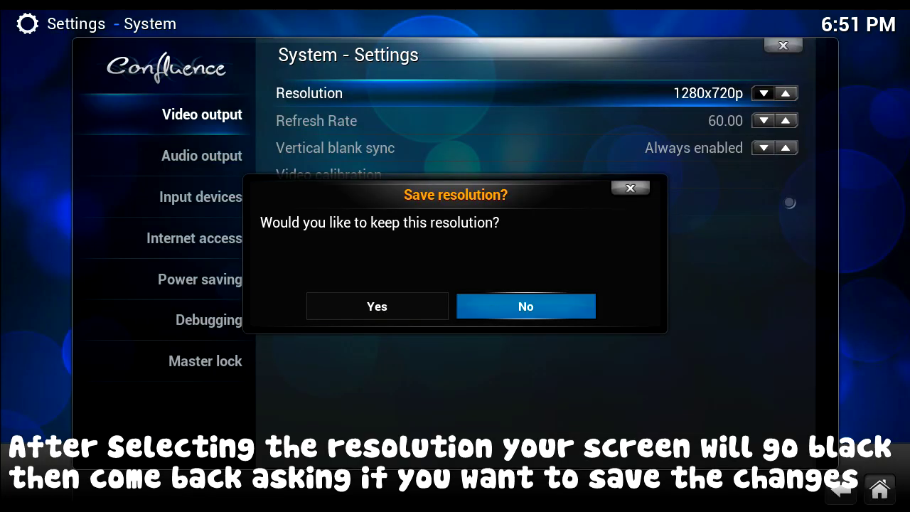
key("Left")
key("Return")
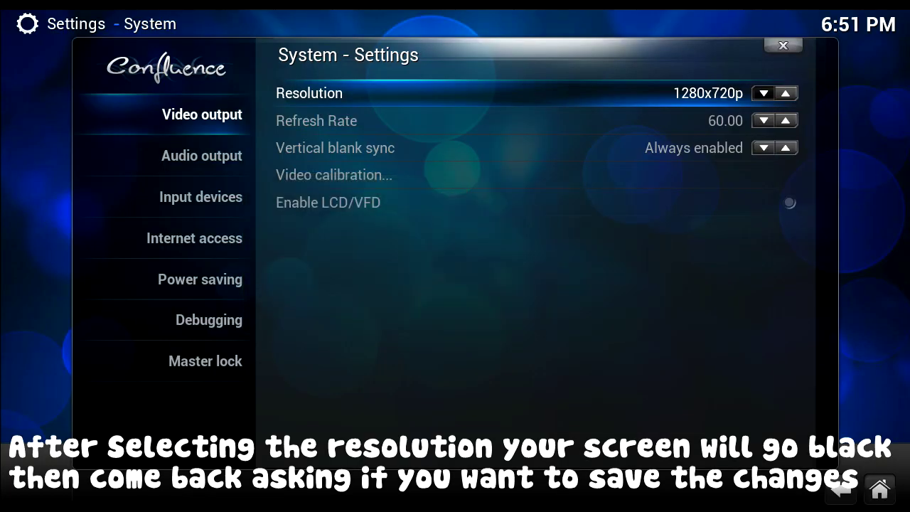
Switch the video output resolution to 1920x1080p, set it back to 1280x720p and answer the save resolution prompt.
key("Left")
key("Left")
key("Left")
key("Left")
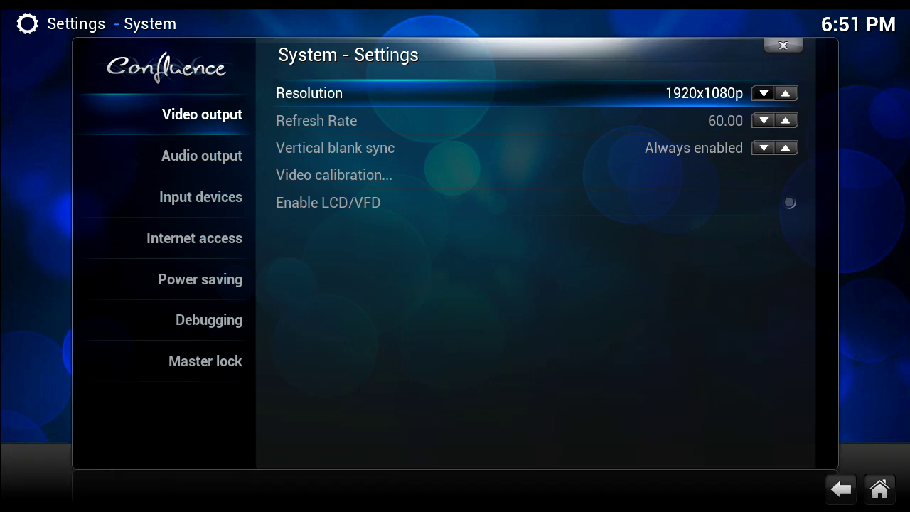
key("Left")
key("Return")
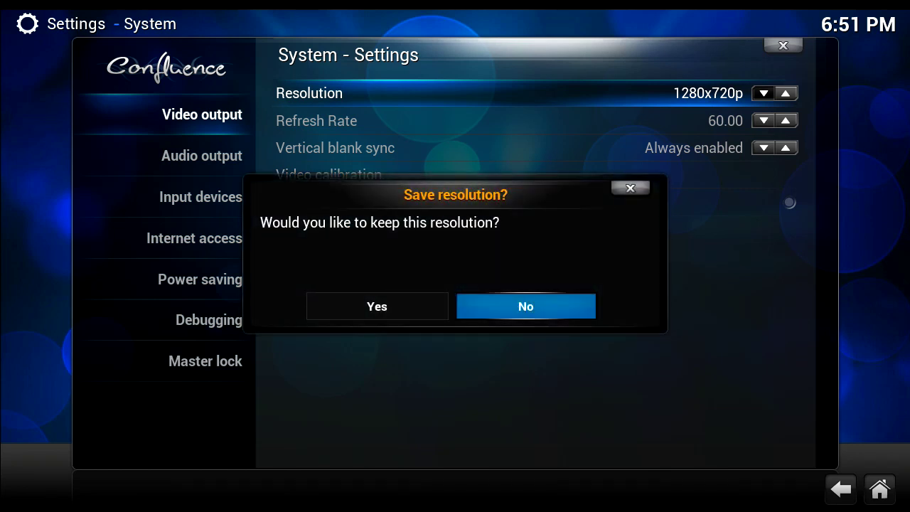
key("Return")
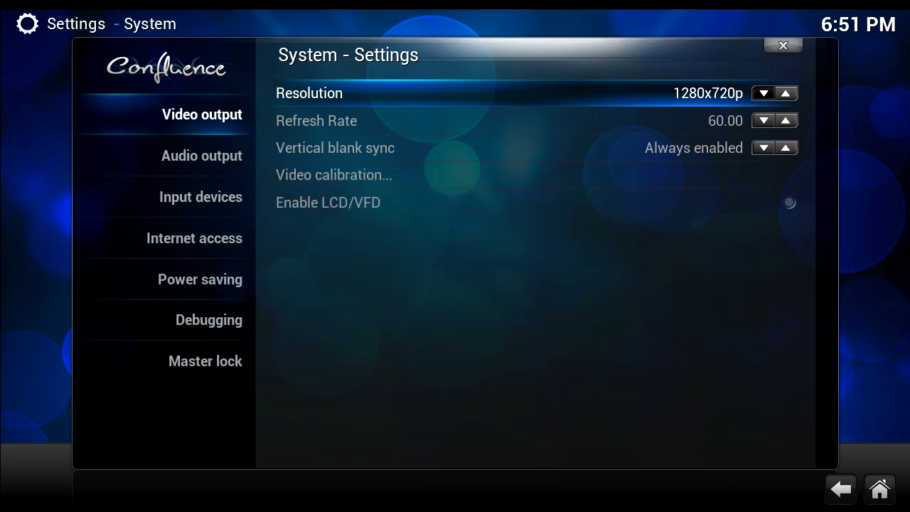
Leave the System settings and open the Video category of the XBMC settings.
key("Left")
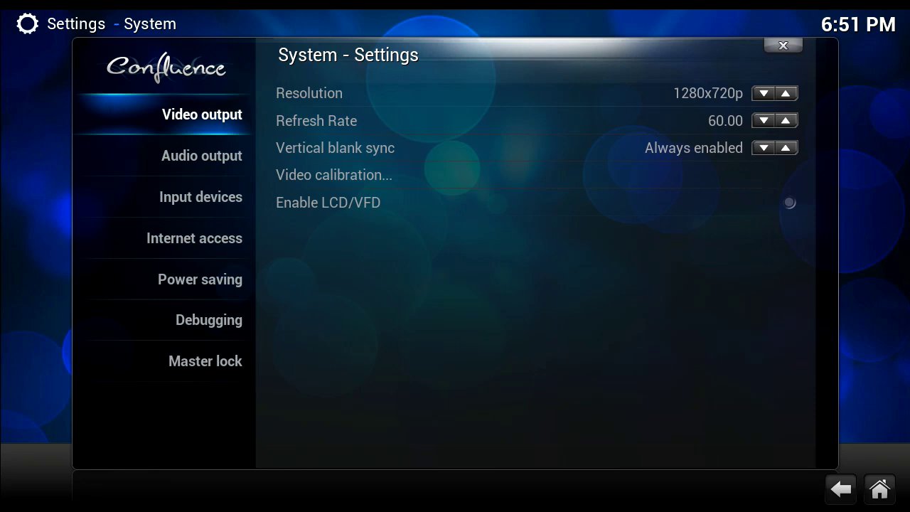
key("Escape")
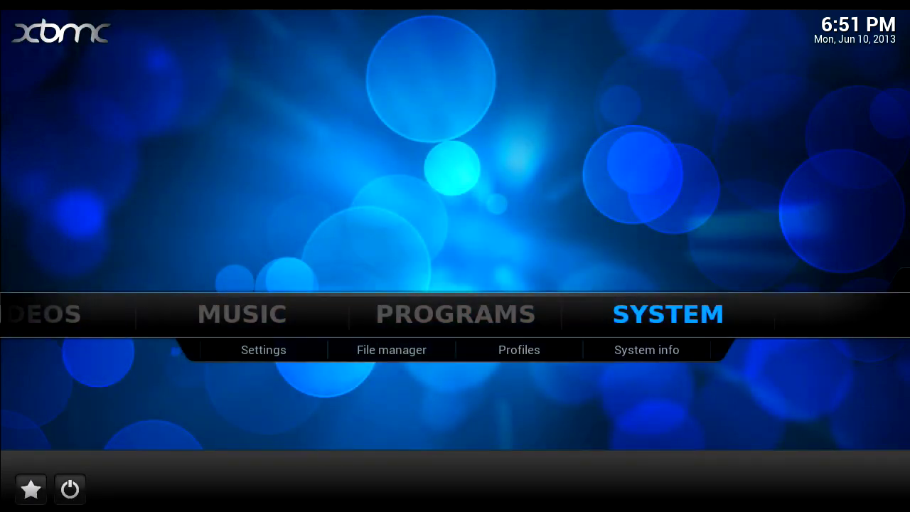
key("Return")
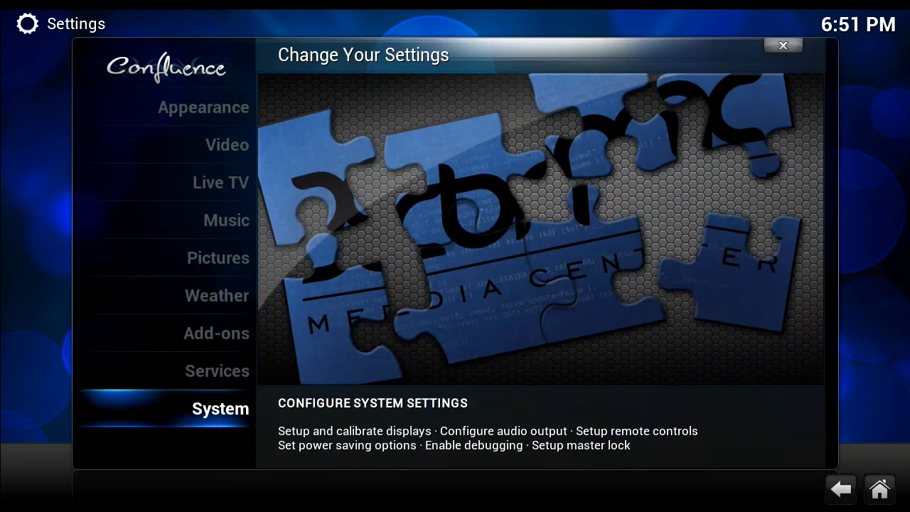
key("Up")
key("Up")
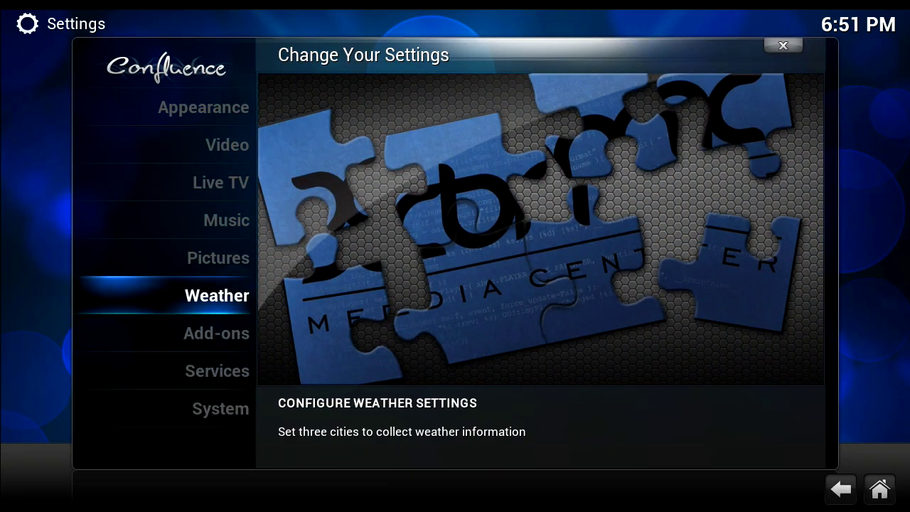
key("Up")
key("Up")
key("Up")
key("Up")
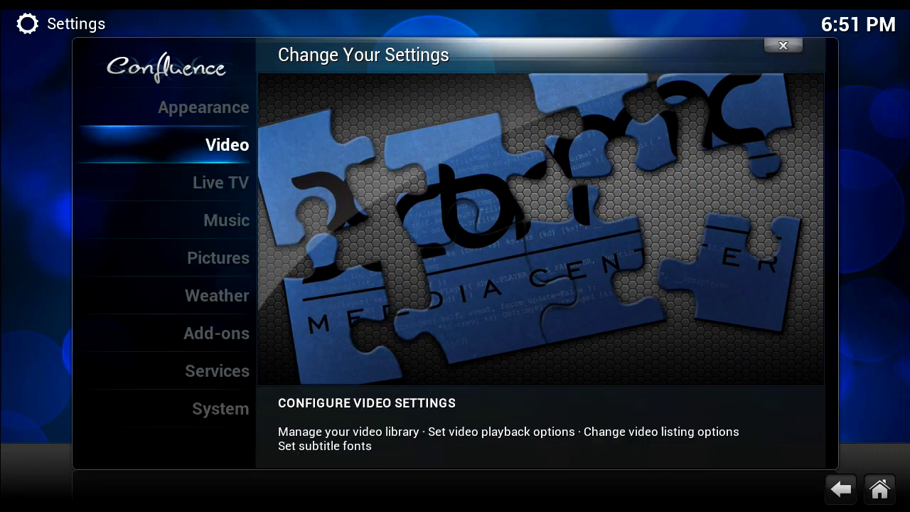
key("Return")
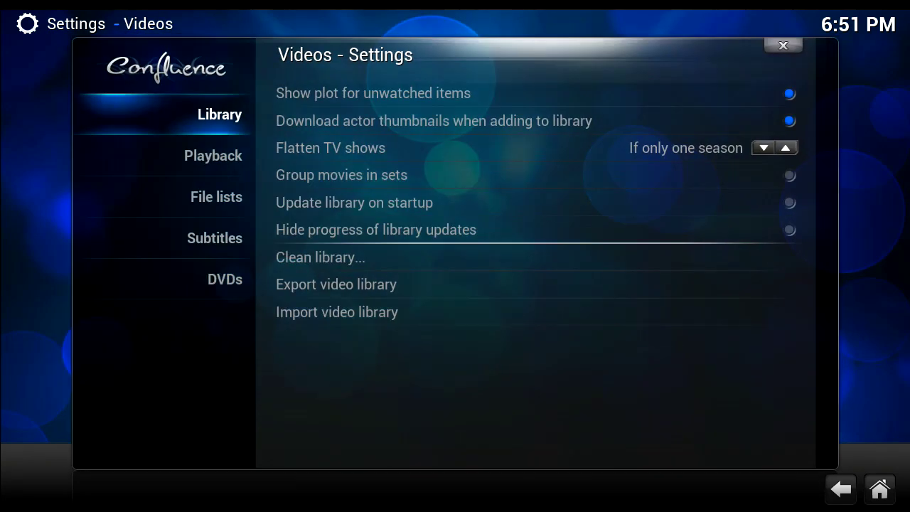
Turn off extraction of thumbnails and video information in the video File lists settings and return to the home screen.
key("Down")
key("Down")
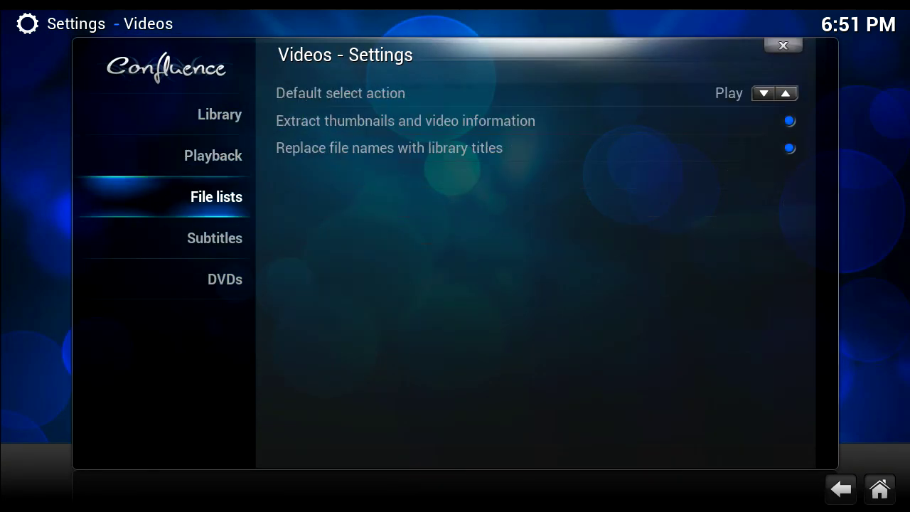
key("Right")
key("Down")
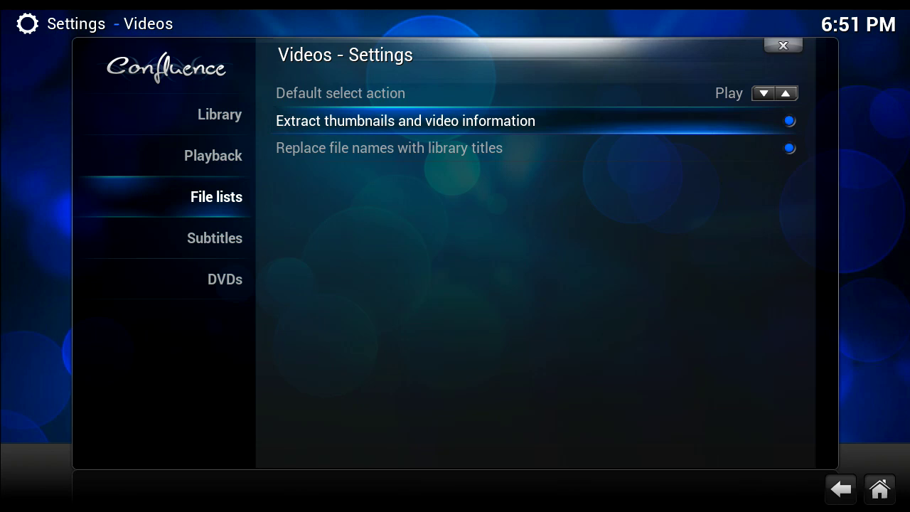
key("Return")
key("Escape")
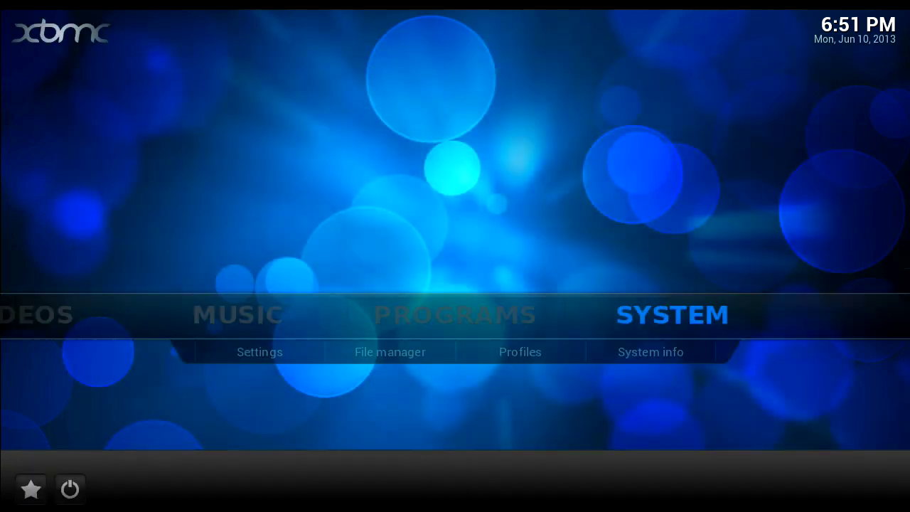
Open the Music Videos folder on the USB stick from the video files section.
key("Left")
key("Left")
key("Left")
key("Left")
key("Left")
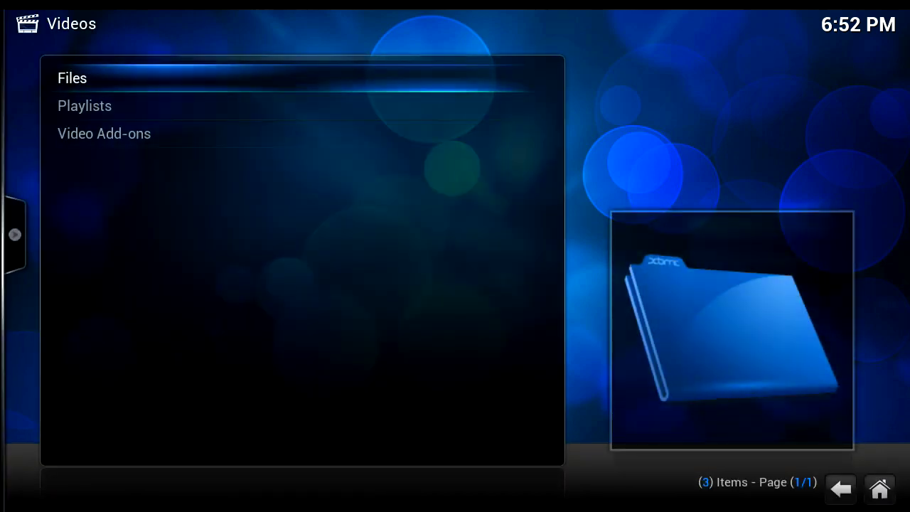
key("Return")
key("Down")
key("Return")
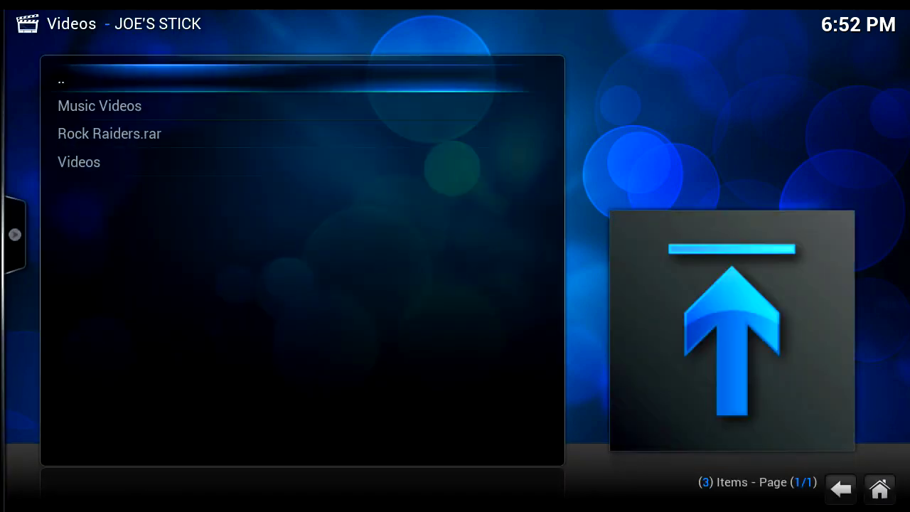
key("Down")
key("Return")
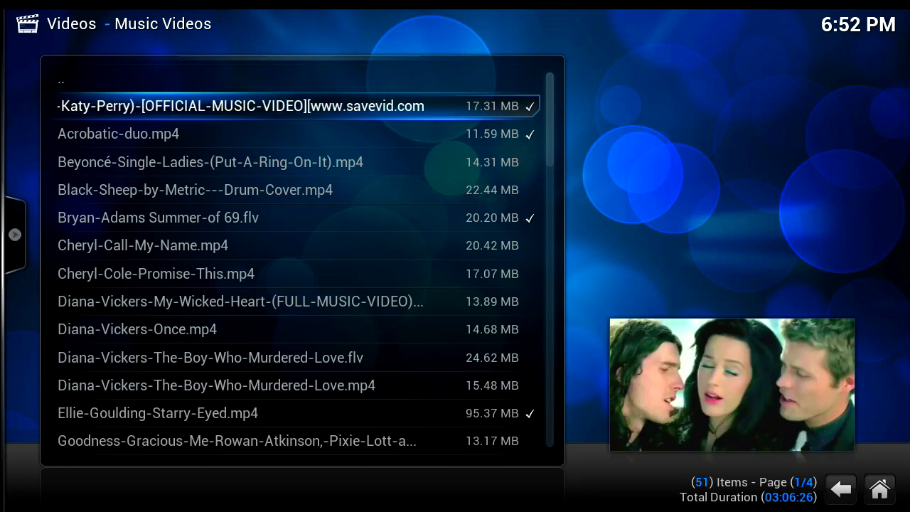
Browse the Music Videos folder down to Cheryl-Cole-Promise-This.mp4, checking the thumbnails, and return to the home screen.
key("Down")
key("Down")
key("Down")
key("Down")
key("Down")
key("Down")
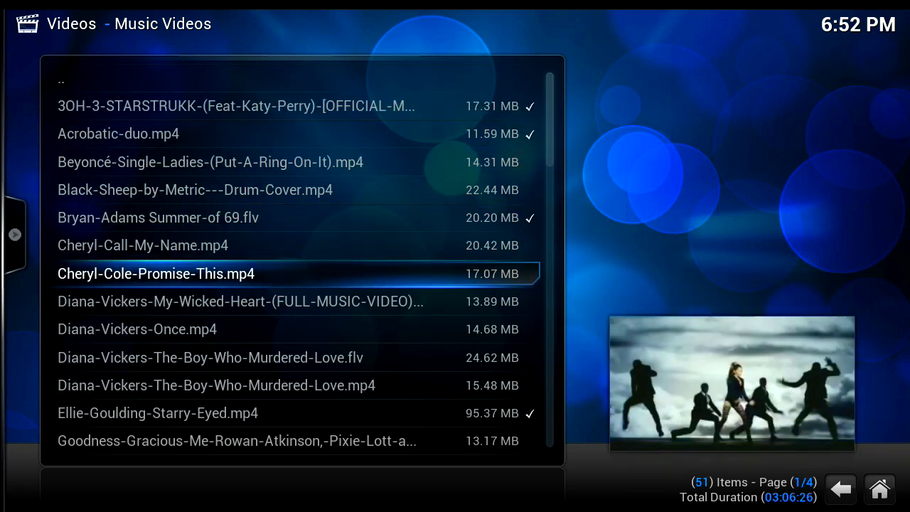
key("Escape")
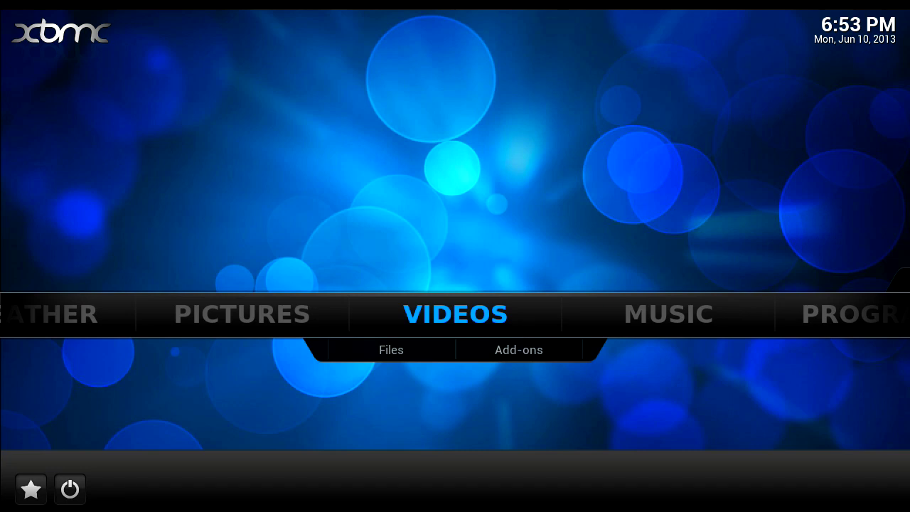
key("Right")
key("Right")
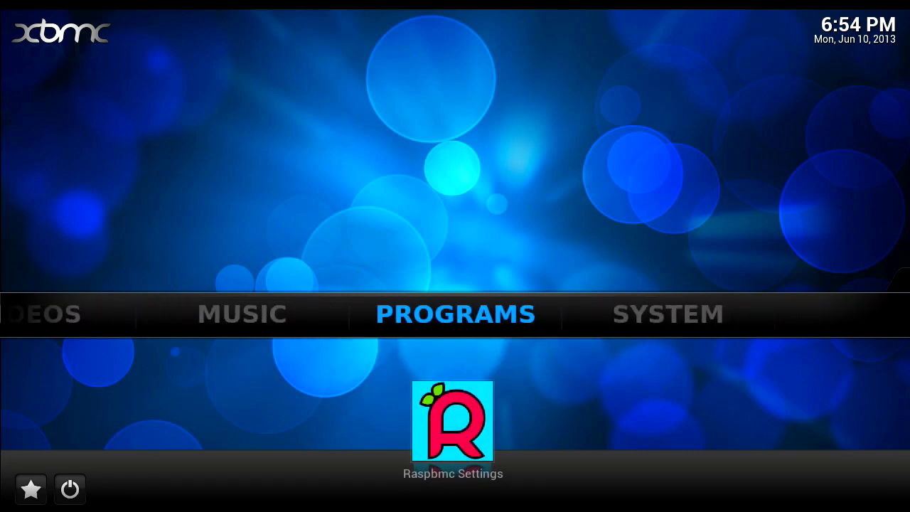
key("Left")
key("Left")
key("Left")
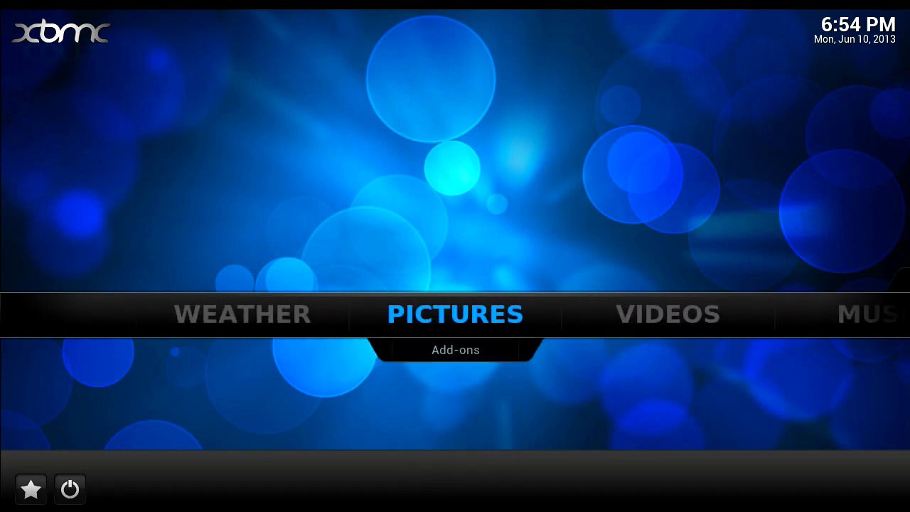
key("Right")
key("Right")
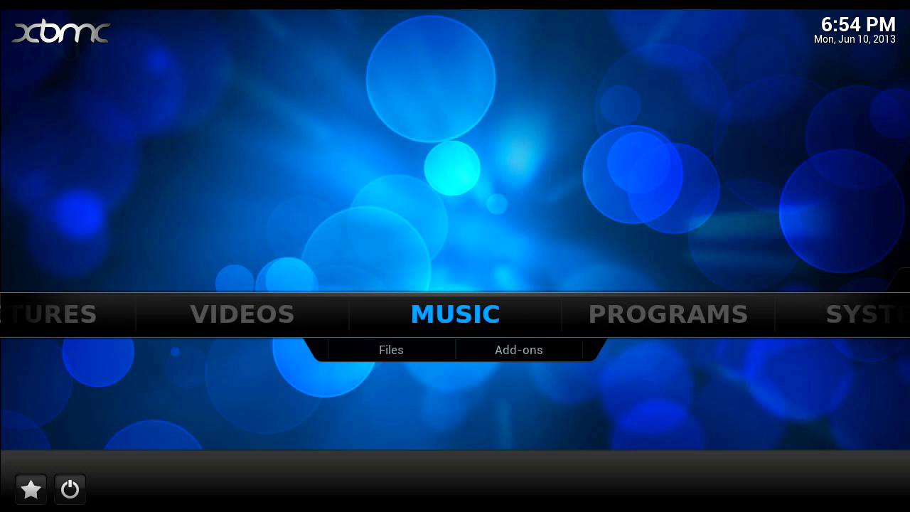
Open the list of installed skins in the Appearance settings.
key("Right")
key("Right")
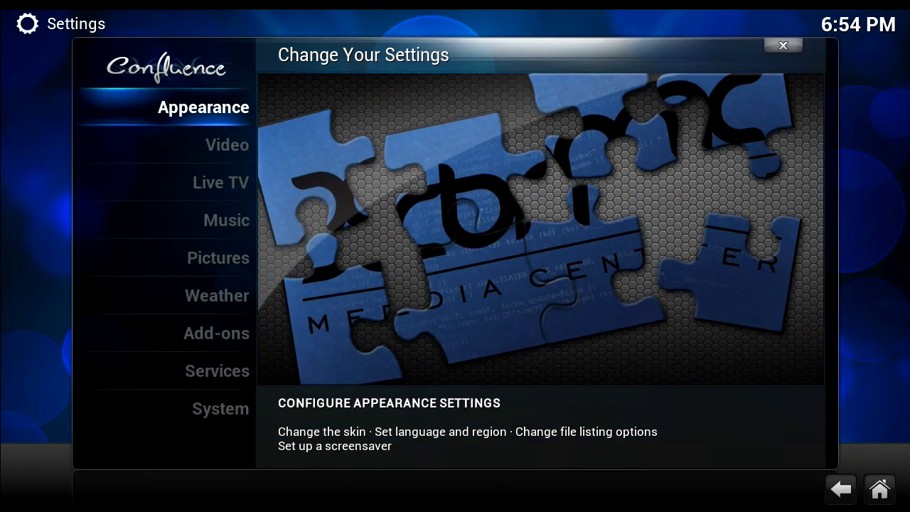
key("Escape")
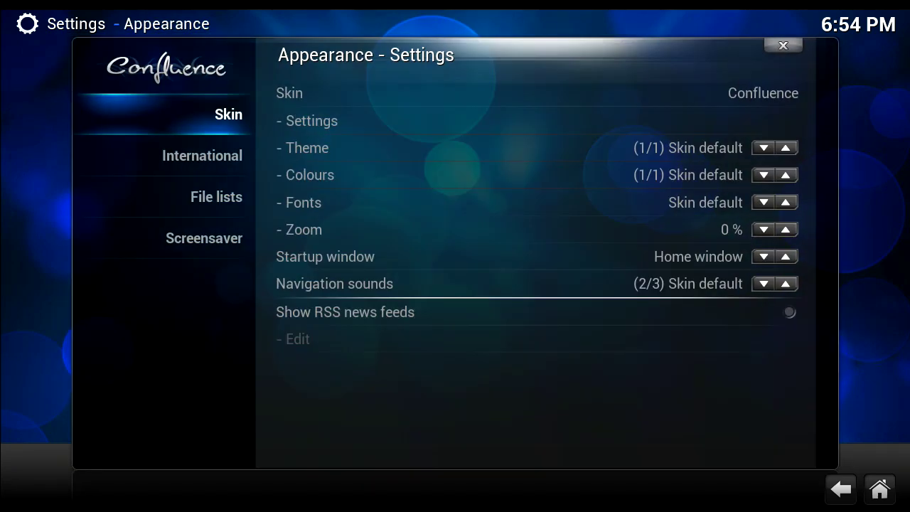
key("Right")
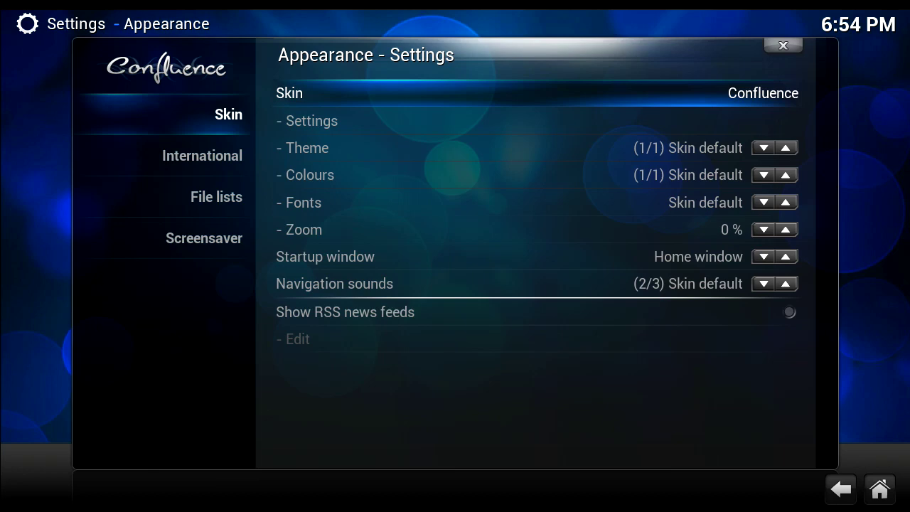
key("Return")
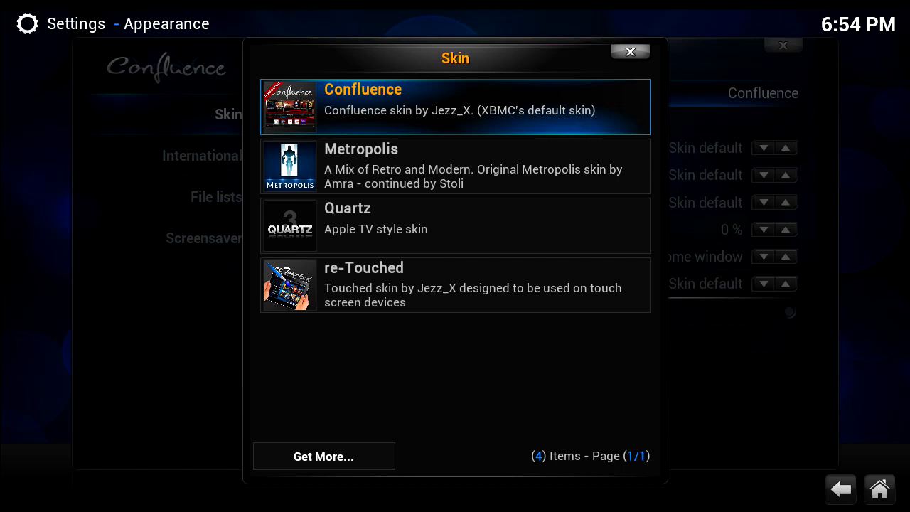
Look through the installed skins Metropolis, Quartz and re-Touched, and close the list without choosing another skin.
key("Down")
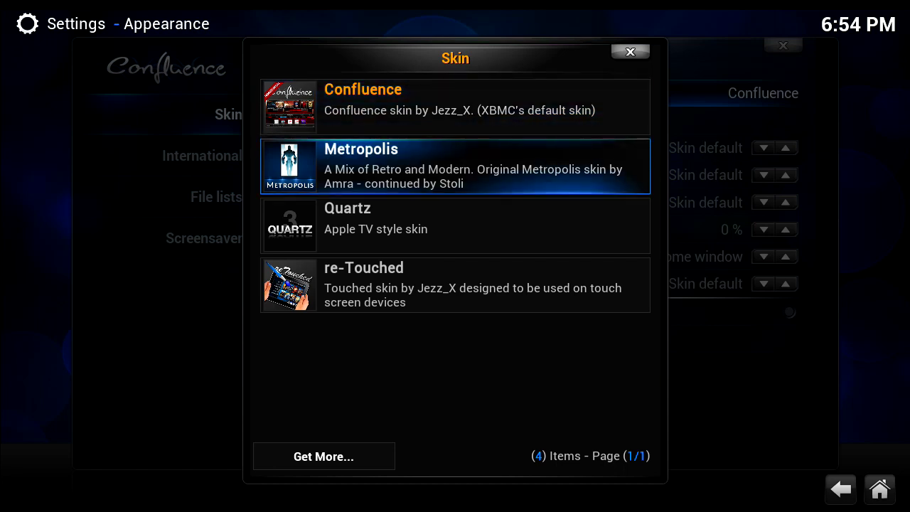
key("Down")
key("Down")
key("Down")
key("Up")
key("Down")
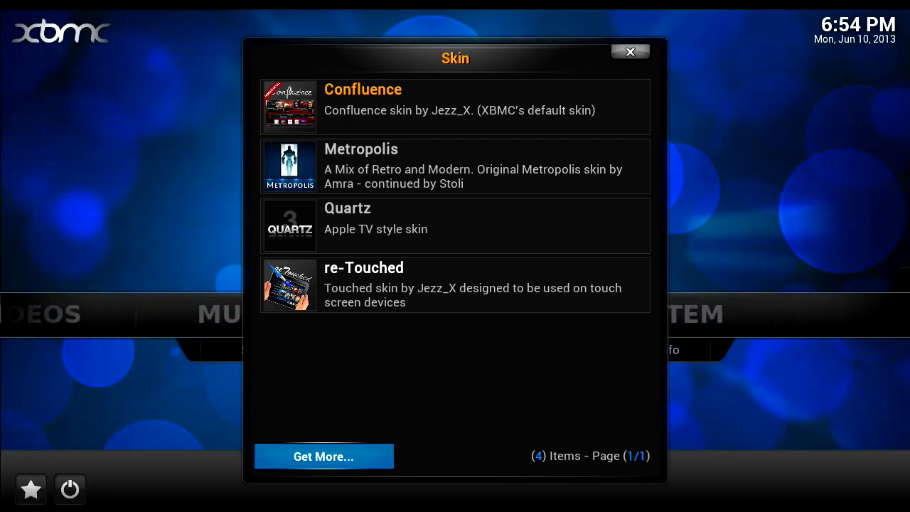
key("Escape")
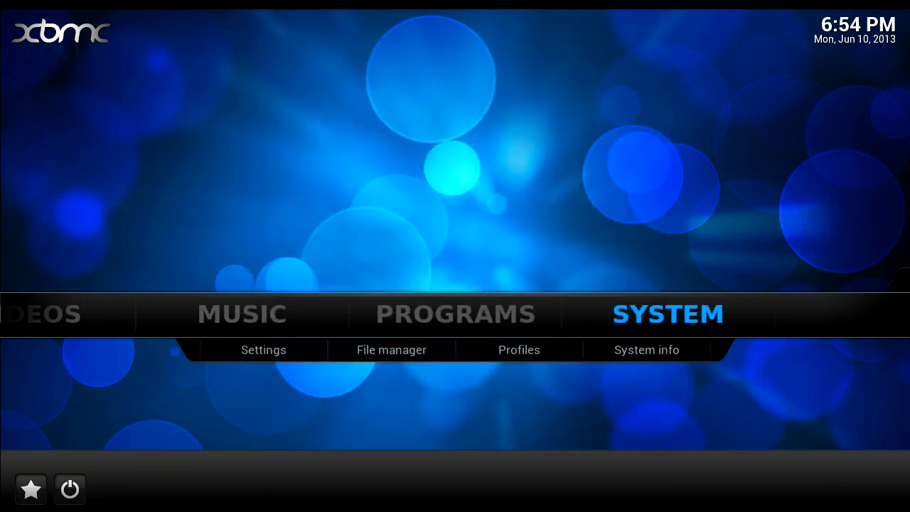
key("Left")
key("Left")
key("Left")
key("Left")
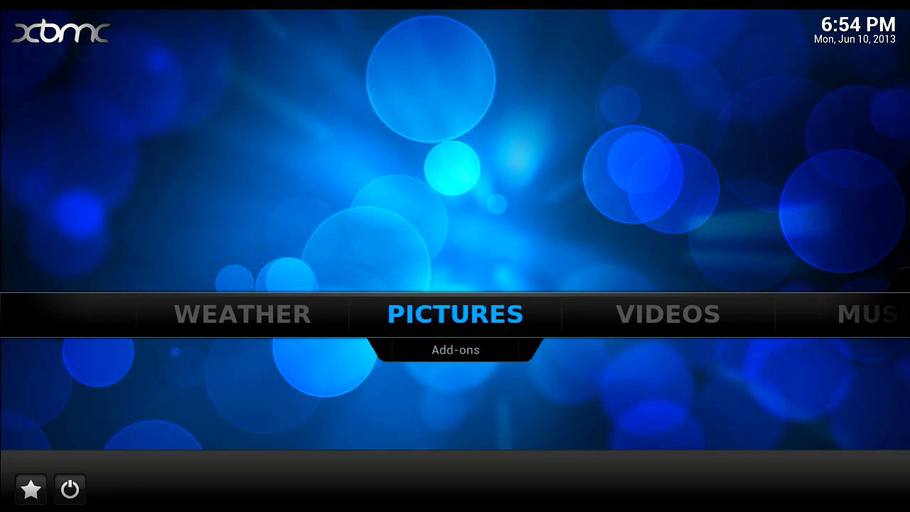